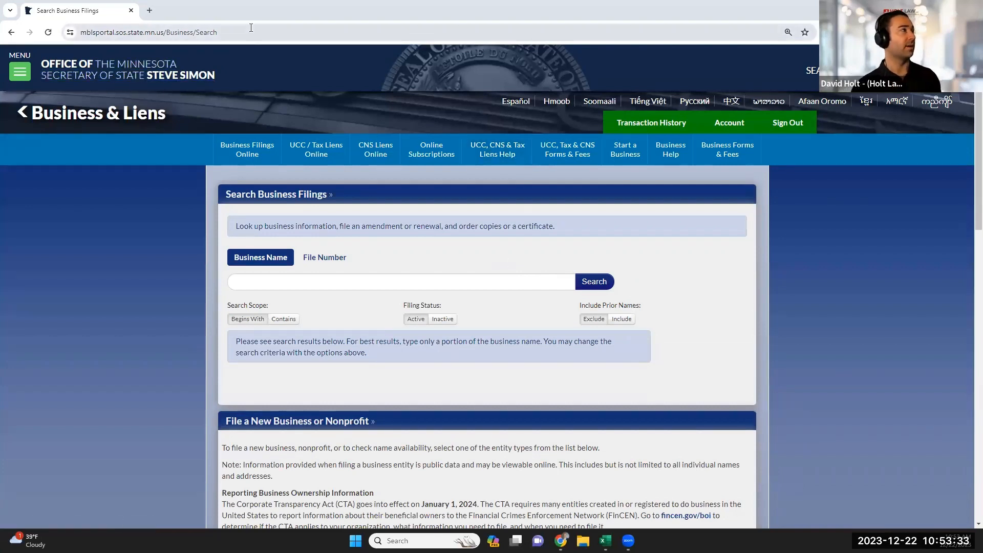
Search business names for 'docuhealth' and find the active DocuHealth and DocuHealth LLC matches.
click(103, 33)
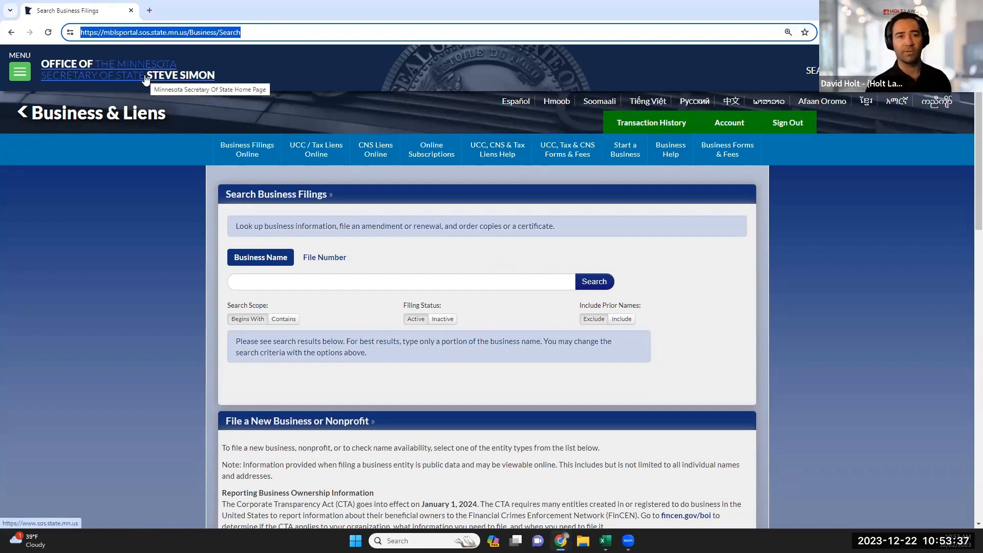
click(334, 278)
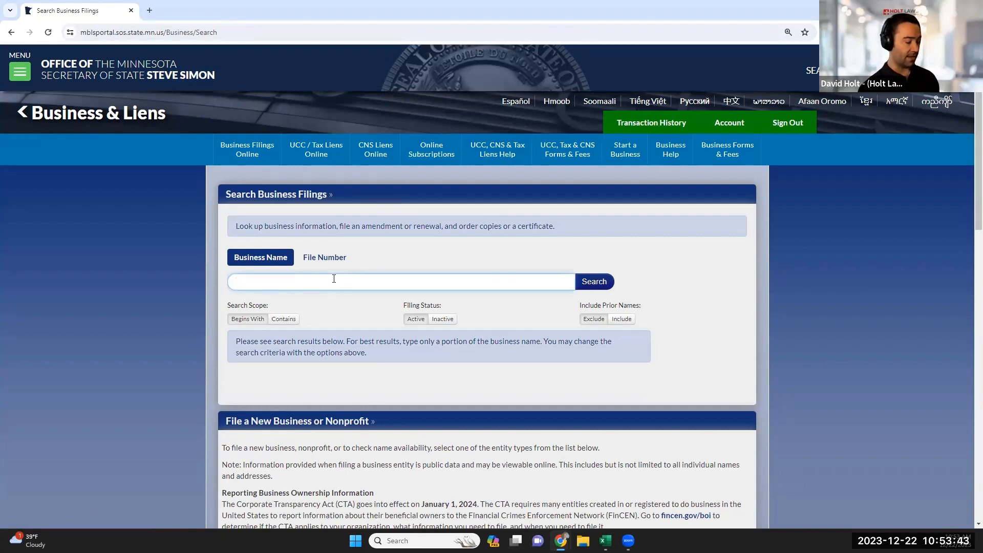
click(444, 322)
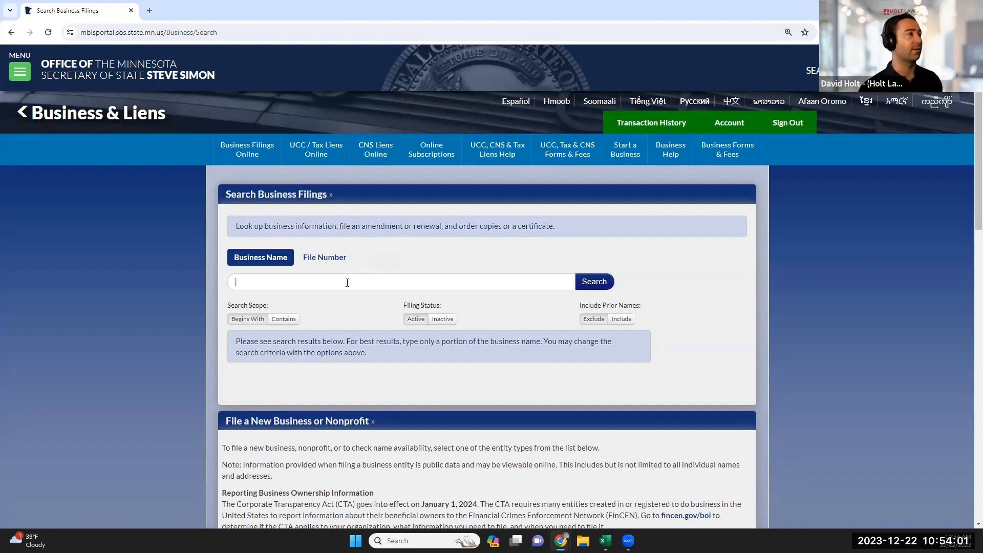
text(docu)
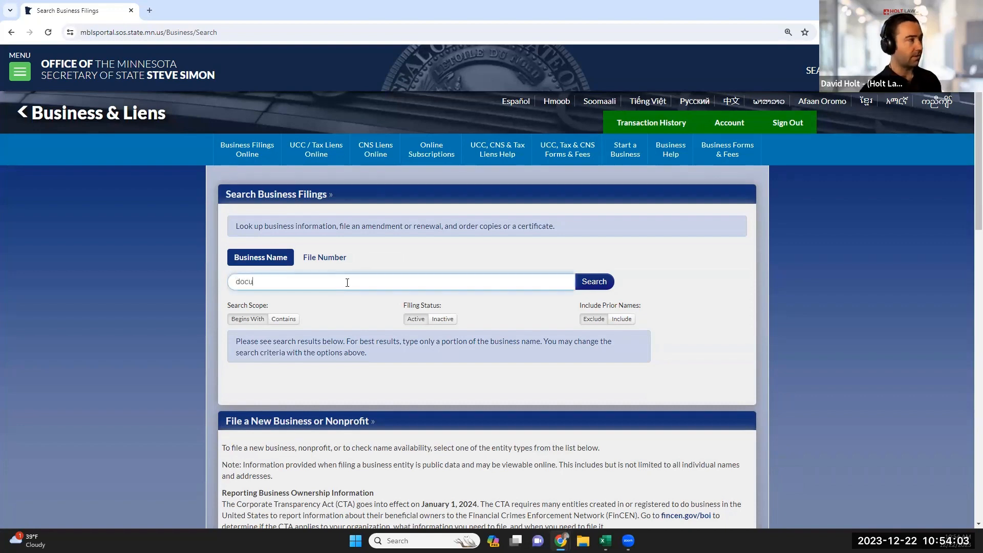
text(health)
key(Return)
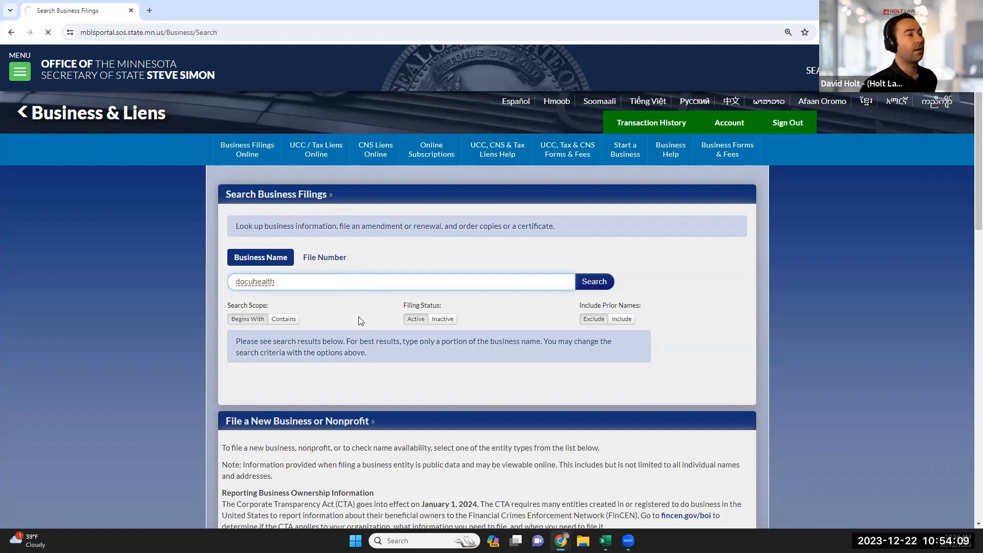
scroll(281, 391, down, 2)
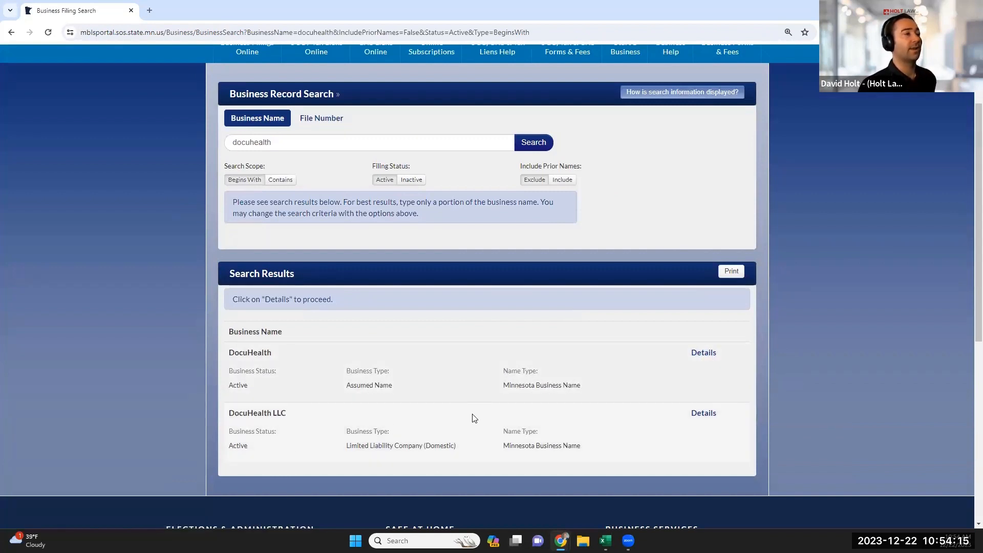
scroll(472, 418, down, 1)
drag(621, 398, 229, 361)
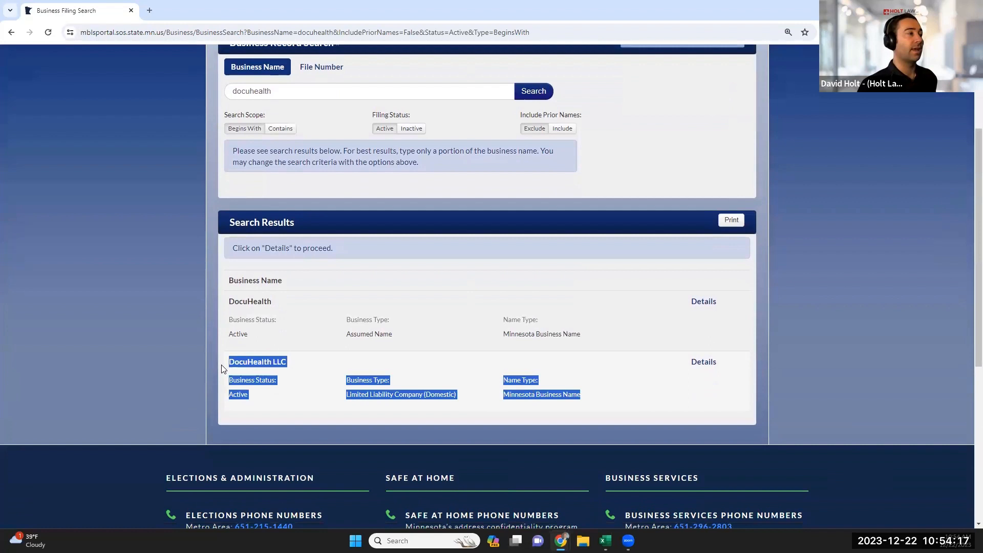
click(301, 333)
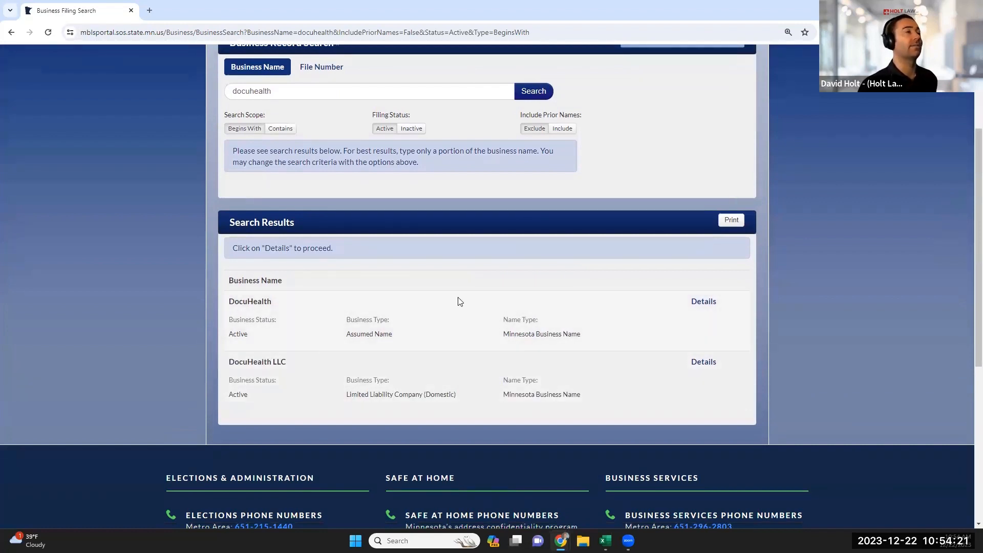
Open the DocuHealth assumed name record and check its nameholder, DocuHealth LLC, and address.
click(703, 302)
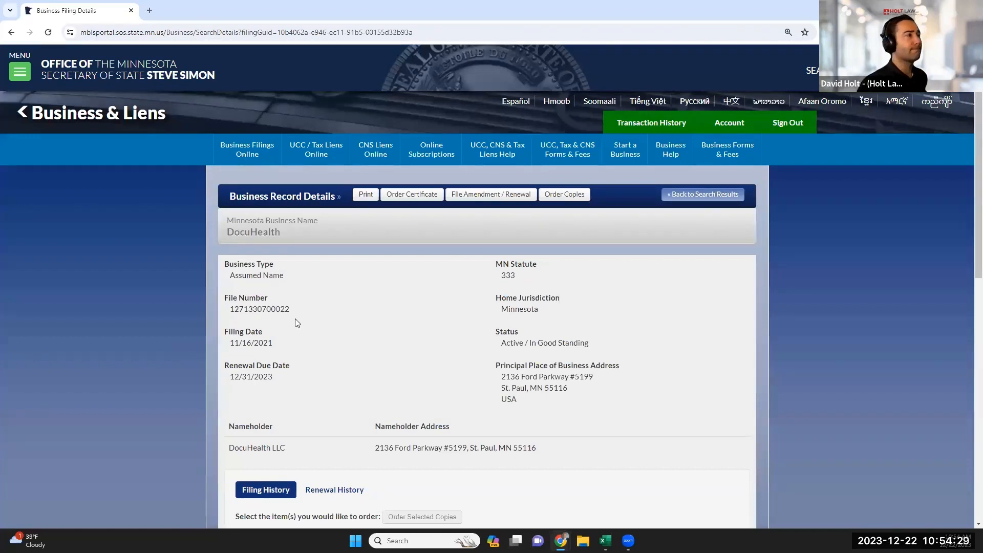
scroll(336, 290, down, 1)
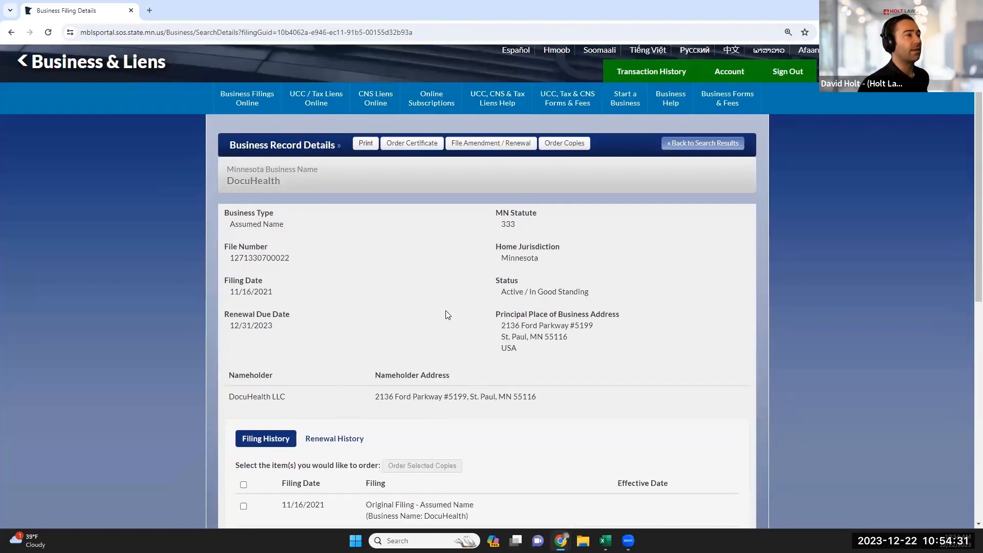
scroll(459, 316, down, 1)
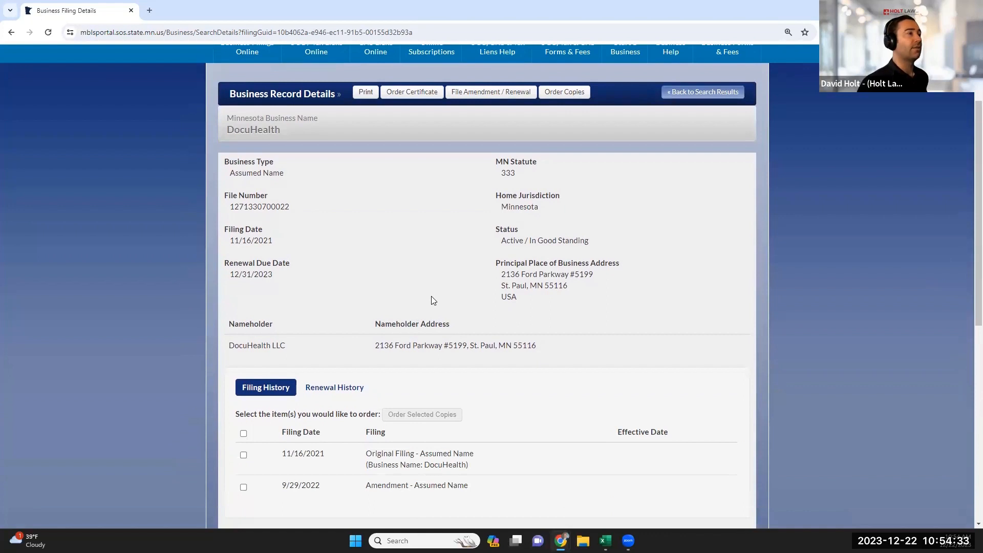
scroll(432, 302, up, 1)
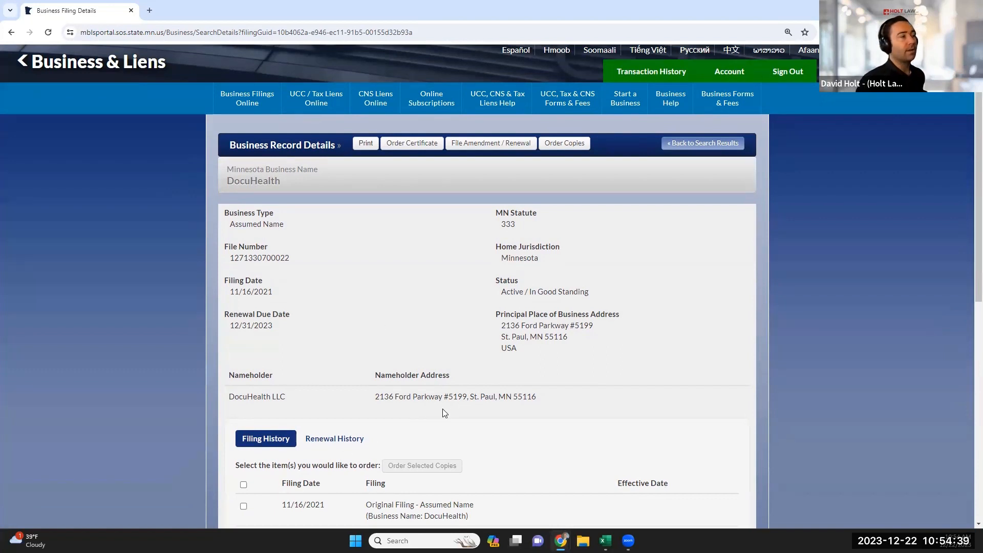
drag(558, 399, 375, 400)
click(294, 405)
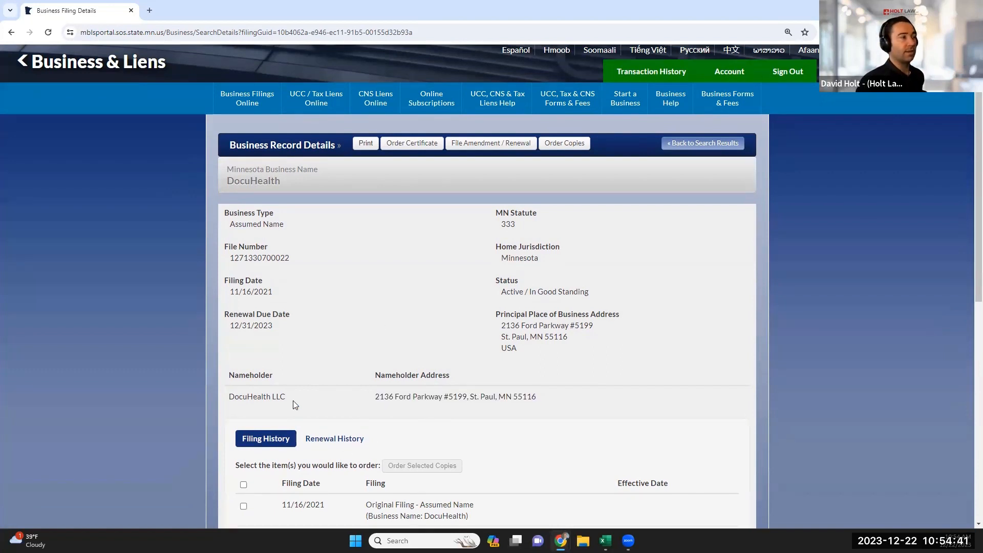
drag(295, 405, 230, 397)
click(255, 412)
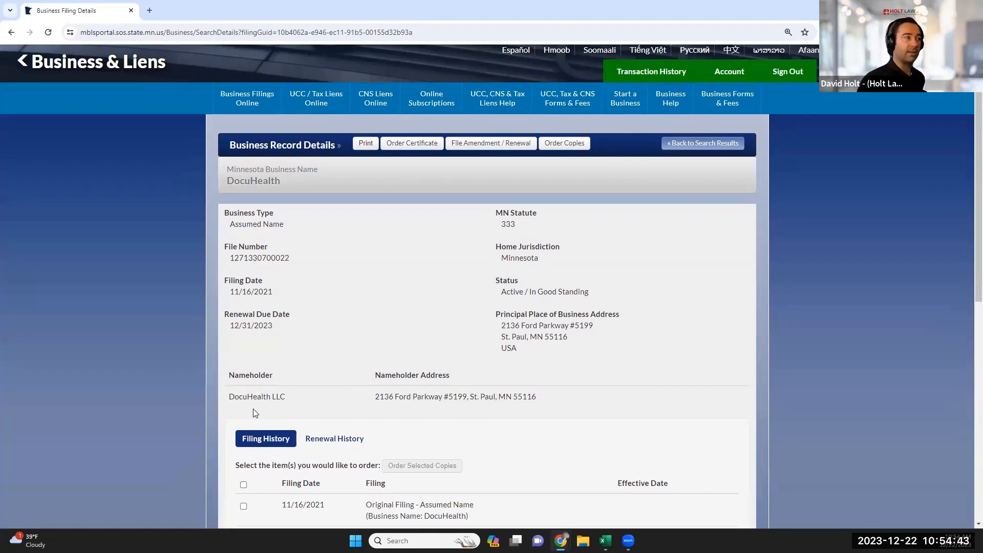
Review the two filings listed in the record's Filing History.
scroll(316, 389, down, 1)
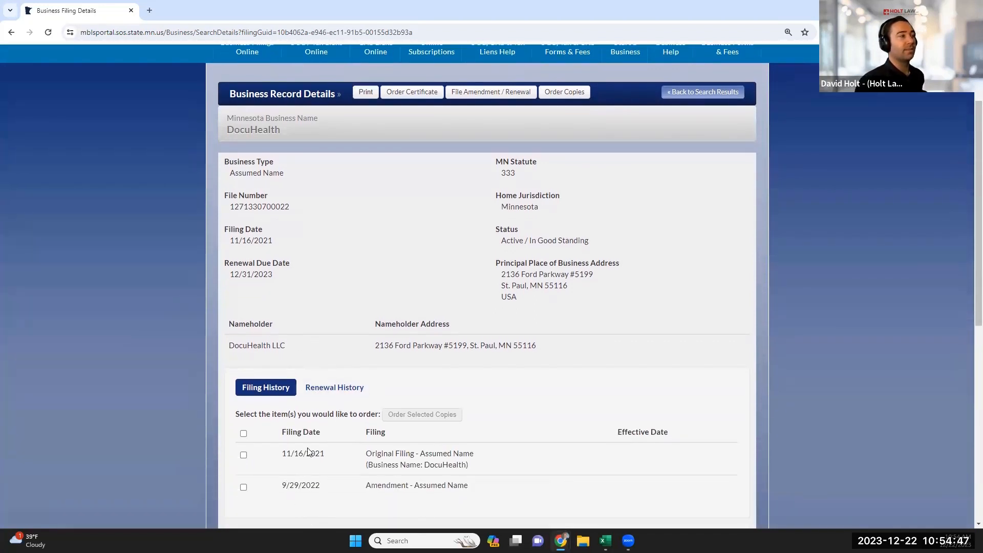
scroll(323, 443, down, 1)
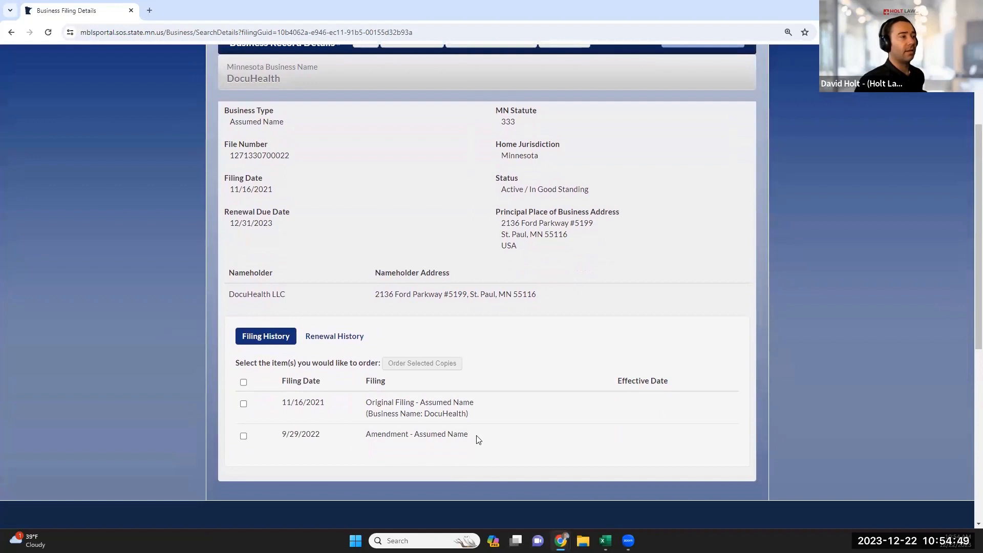
drag(476, 439, 261, 403)
click(350, 428)
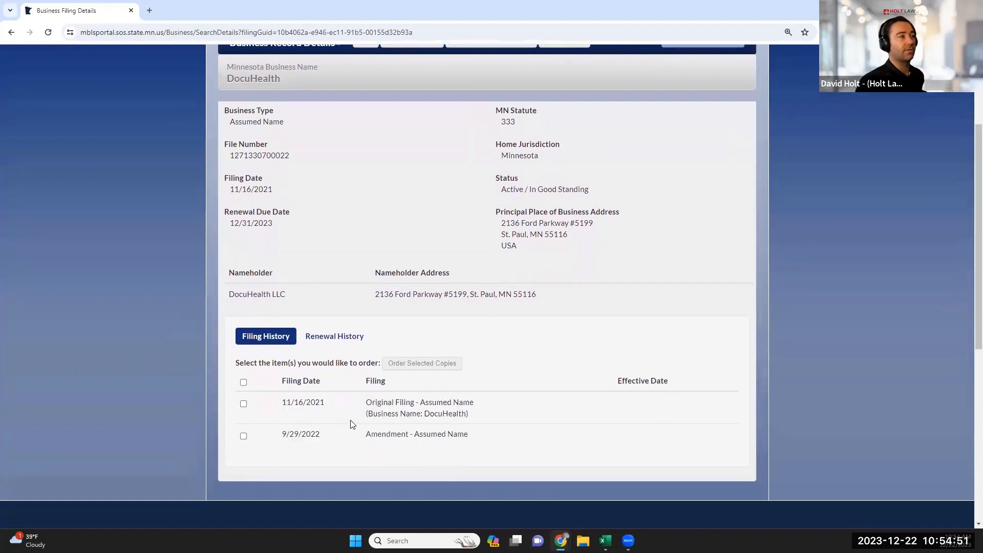
scroll(371, 425, up, 1)
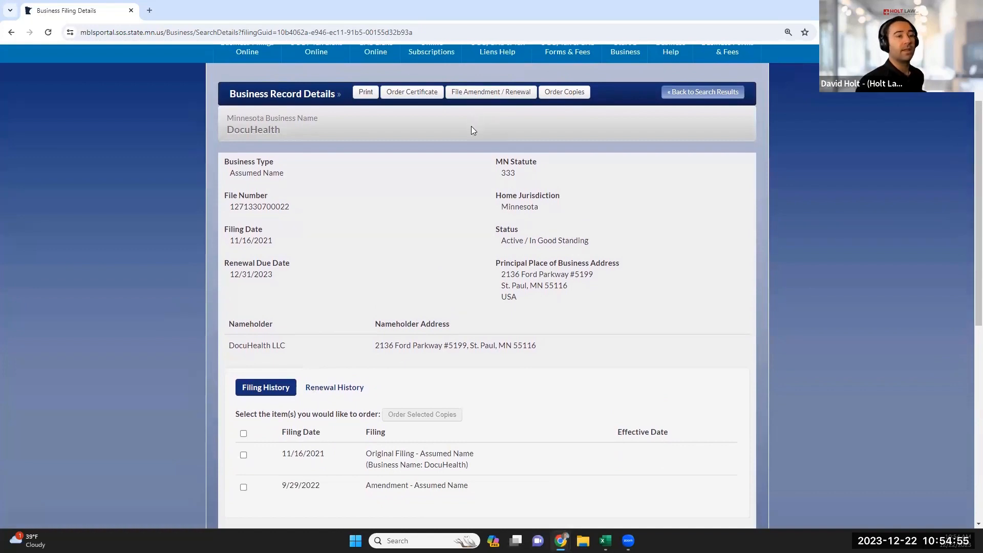
Choose File Amendment / Renewal for DocuHealth and start the Annual Renewal - Assumed Name filing.
click(478, 92)
scroll(420, 329, down, 4)
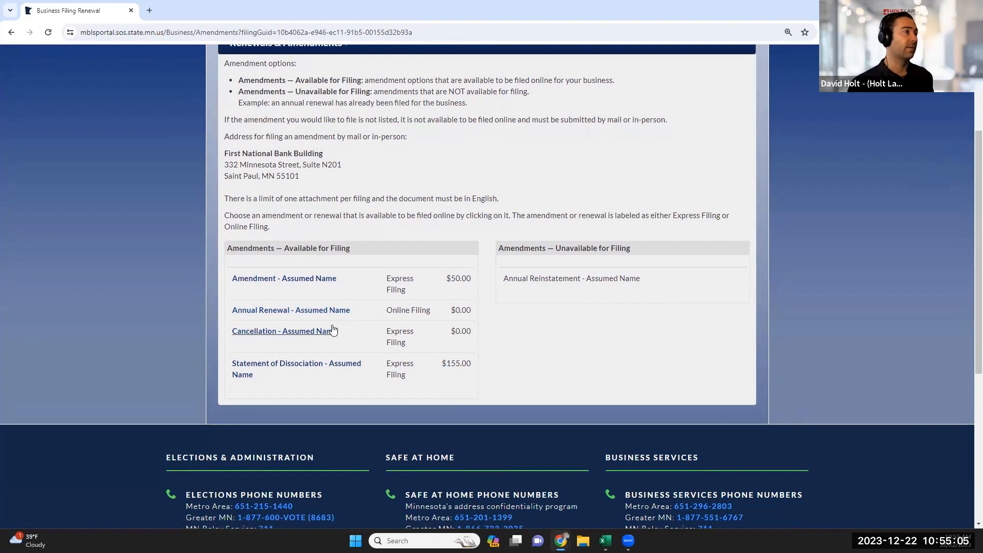
click(328, 329)
drag(474, 310, 230, 315)
click(232, 312)
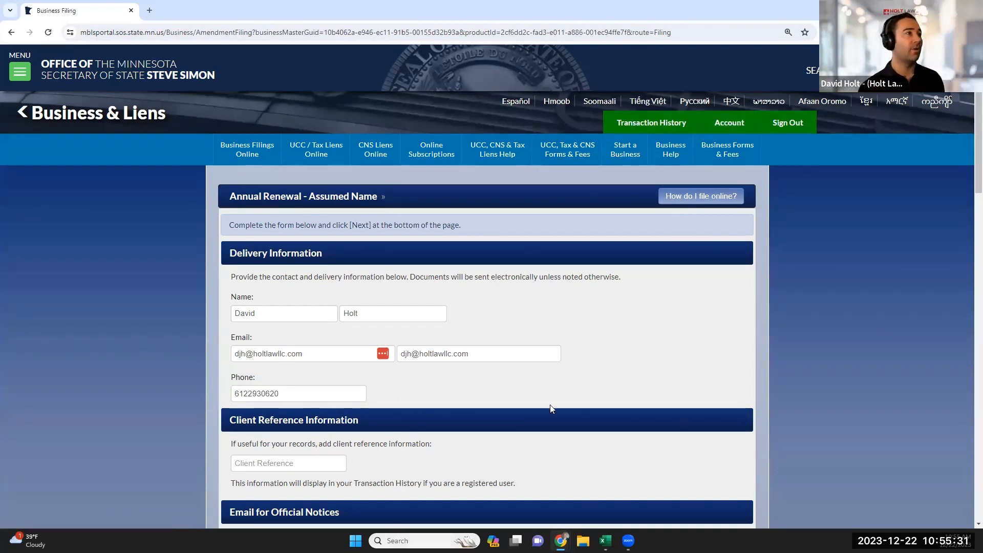
Check the prefilled delivery email, confirmed email, phone number and client reference.
scroll(412, 378, down, 2)
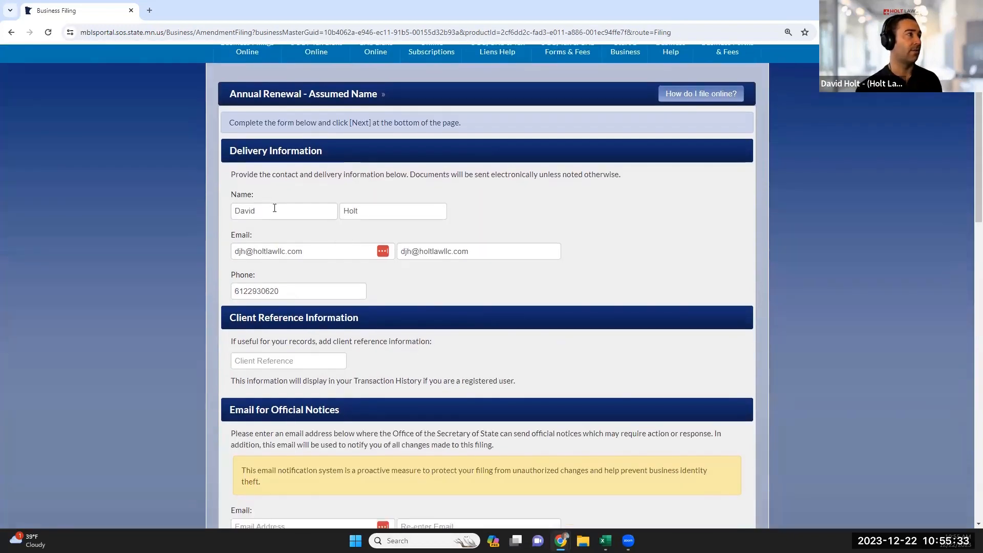
click(340, 250)
click(489, 254)
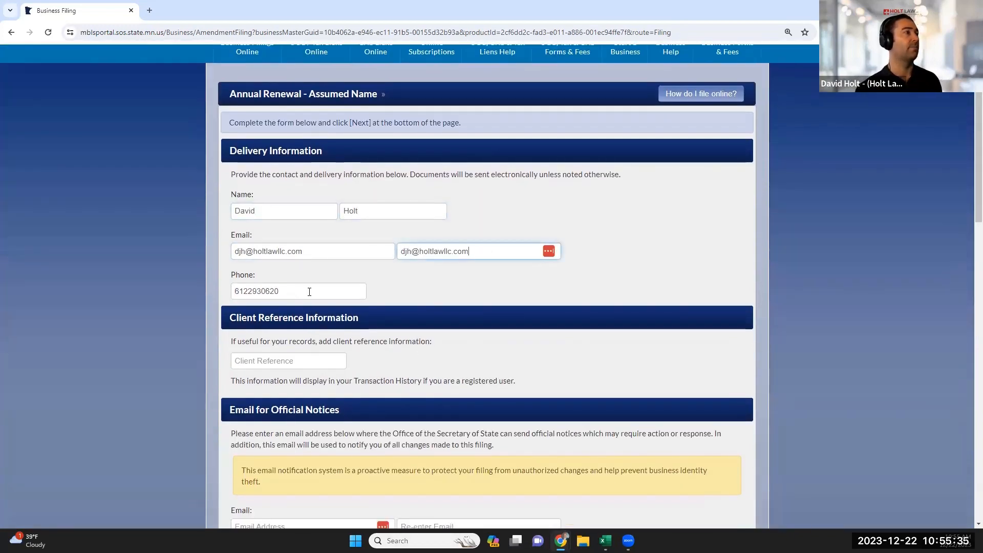
click(282, 295)
scroll(283, 296, down, 2)
click(302, 262)
scroll(302, 261, down, 1)
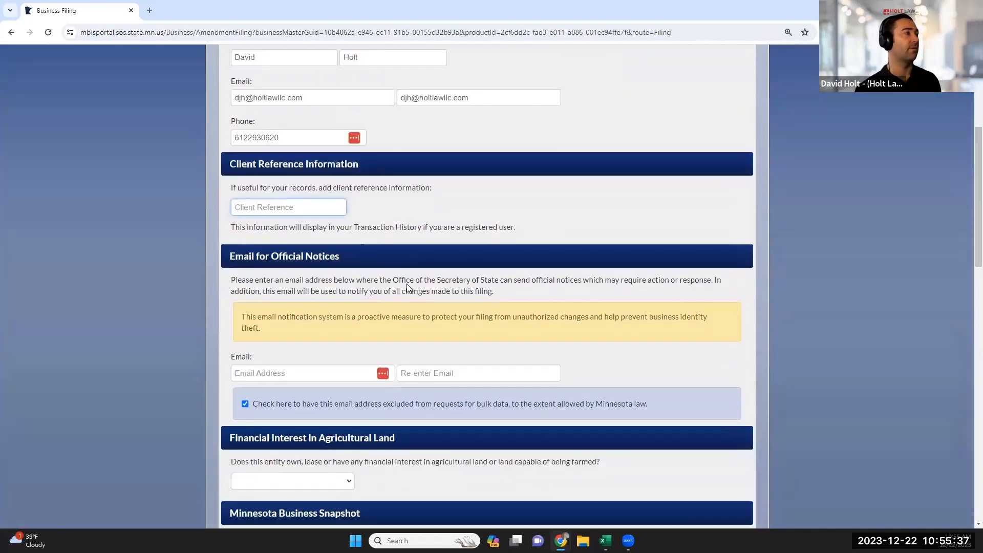
Enter the official-notices email address in both the email and confirmation fields.
click(293, 376)
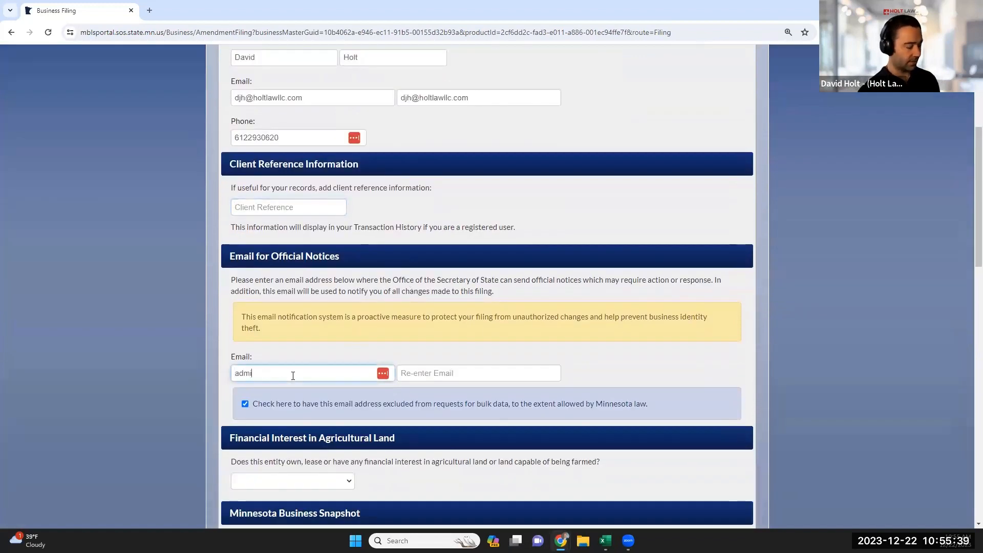
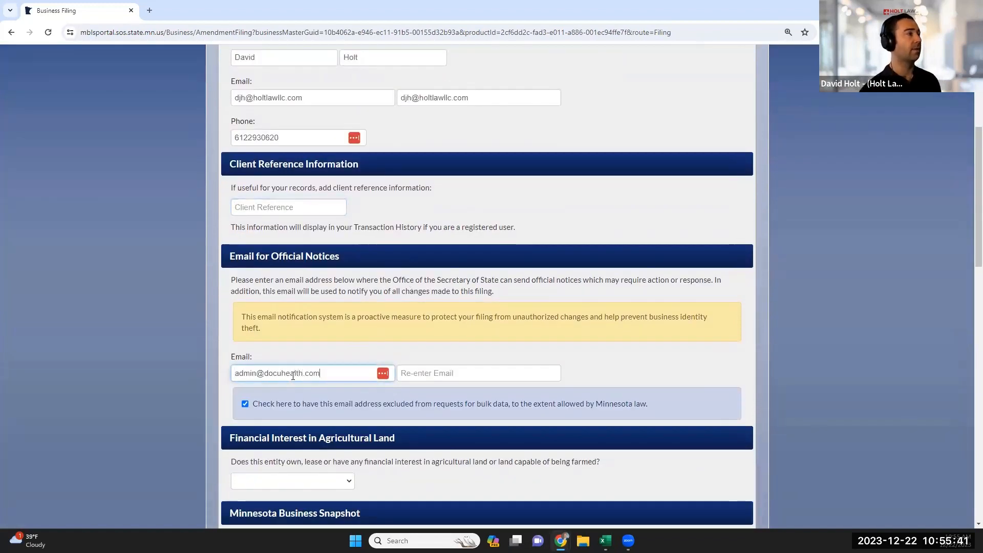
click(433, 368)
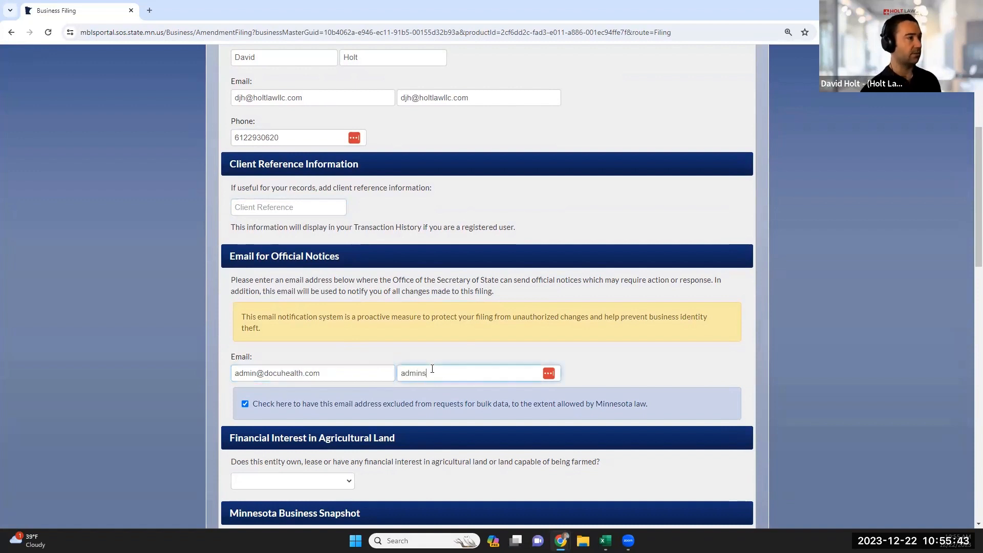
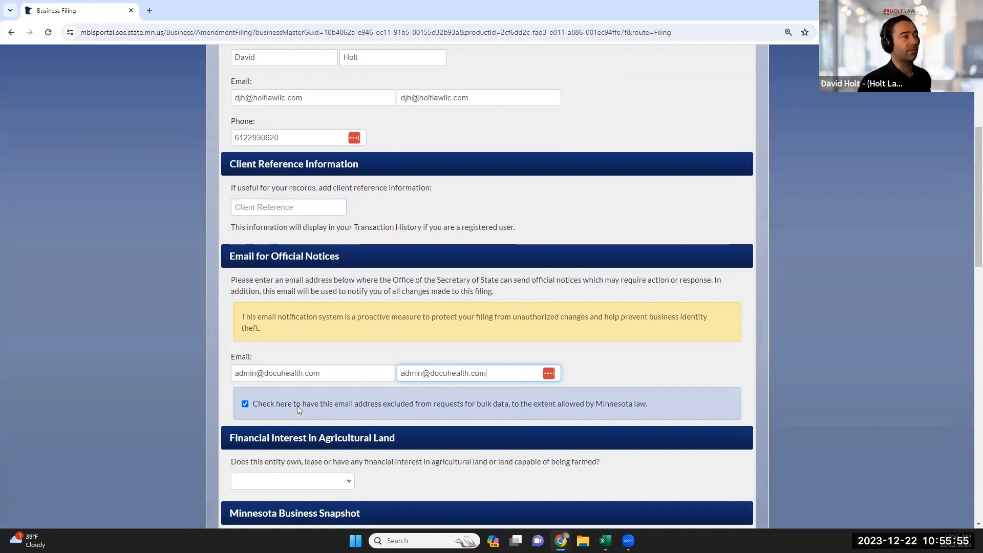
Answer No to agricultural land interest and continue to the renewal review page.
scroll(315, 398, down, 1)
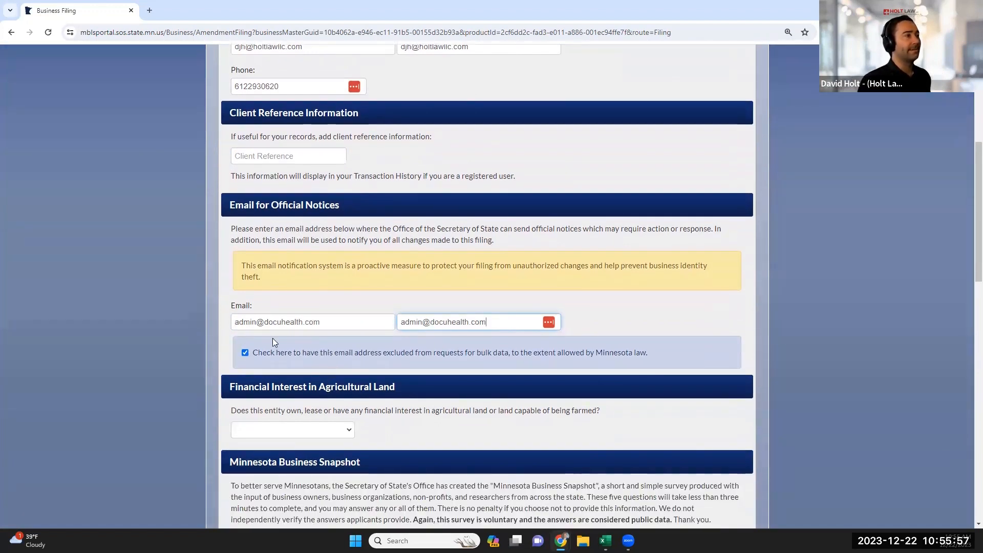
drag(253, 352, 627, 353)
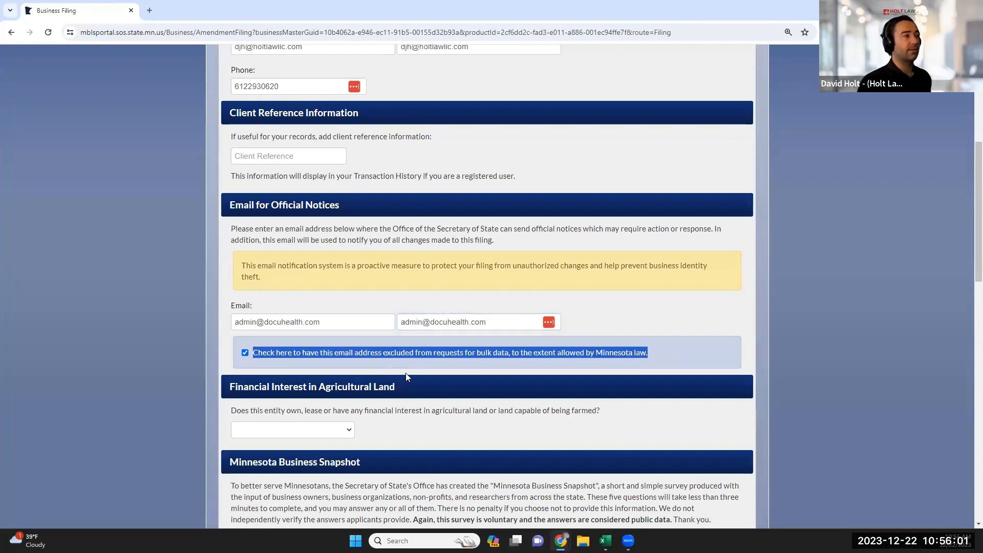
scroll(471, 359, down, 2)
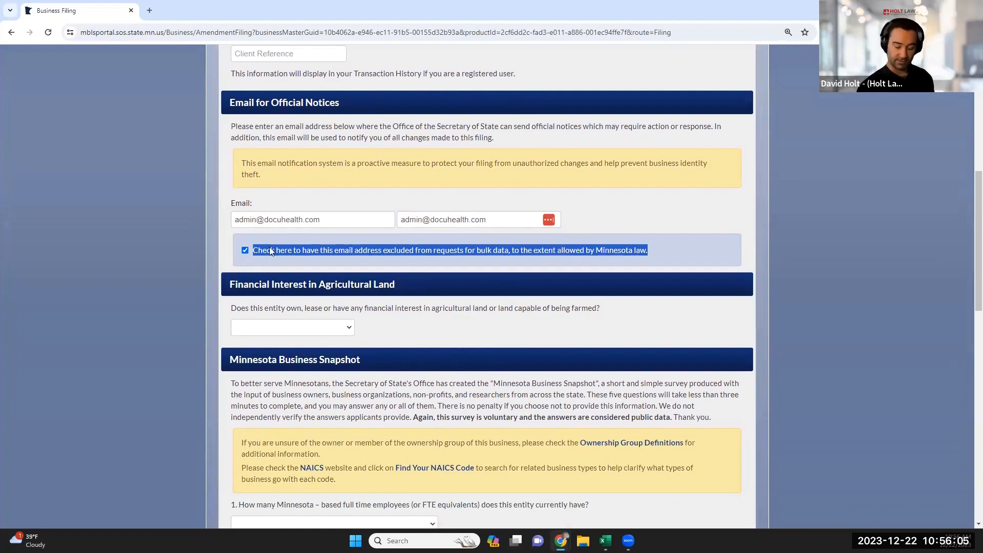
click(332, 328)
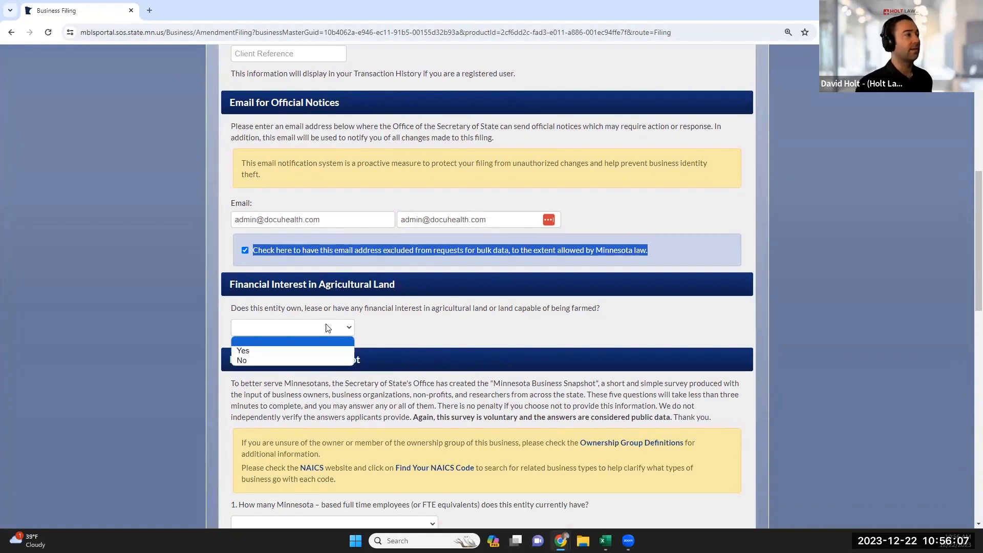
click(265, 358)
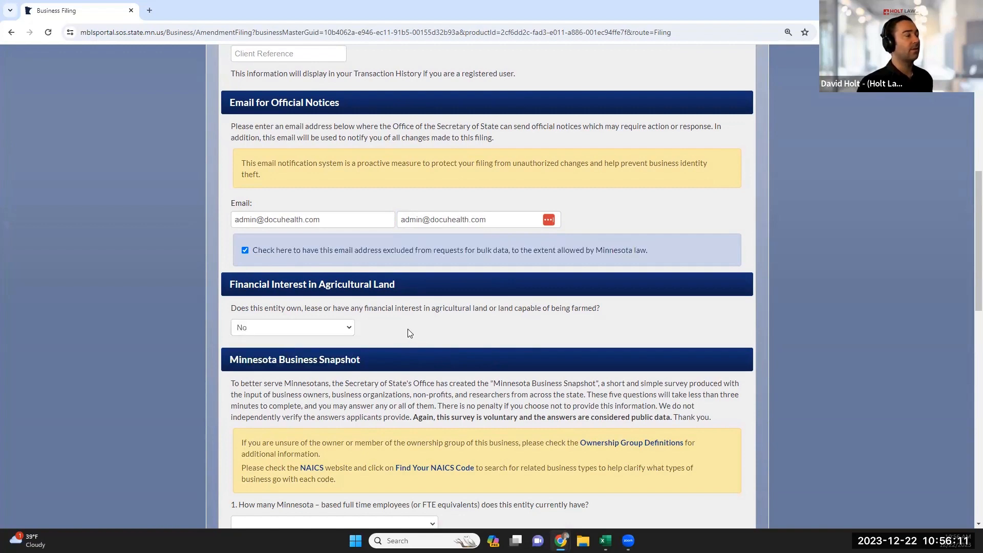
scroll(439, 340, down, 3)
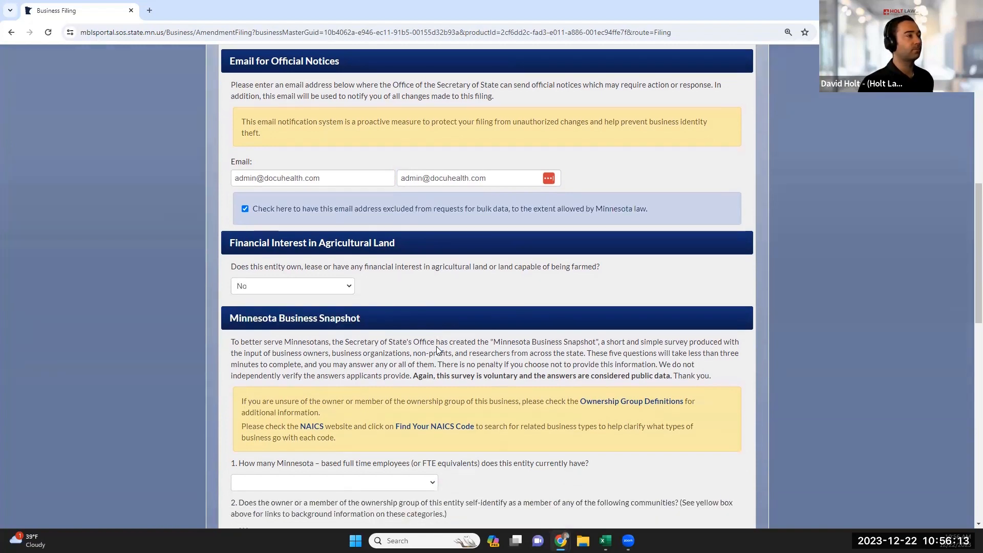
scroll(309, 343, down, 5)
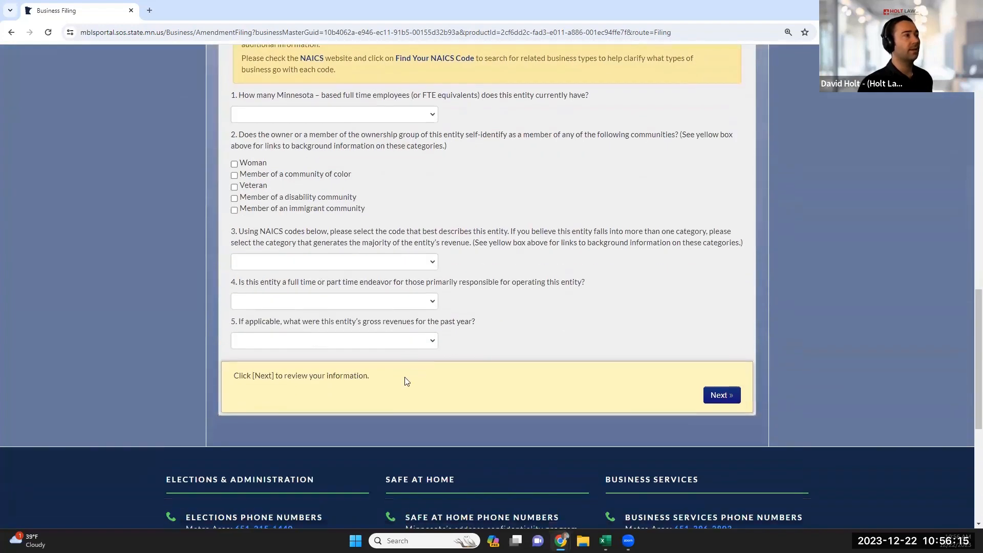
click(721, 395)
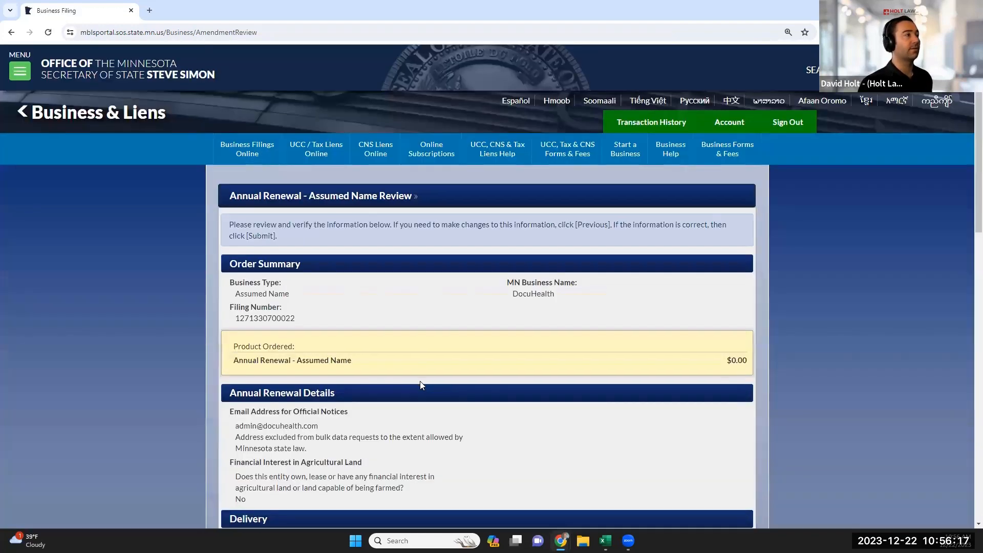
Look over the Annual Renewal review details and submit the filing.
scroll(421, 385, down, 7)
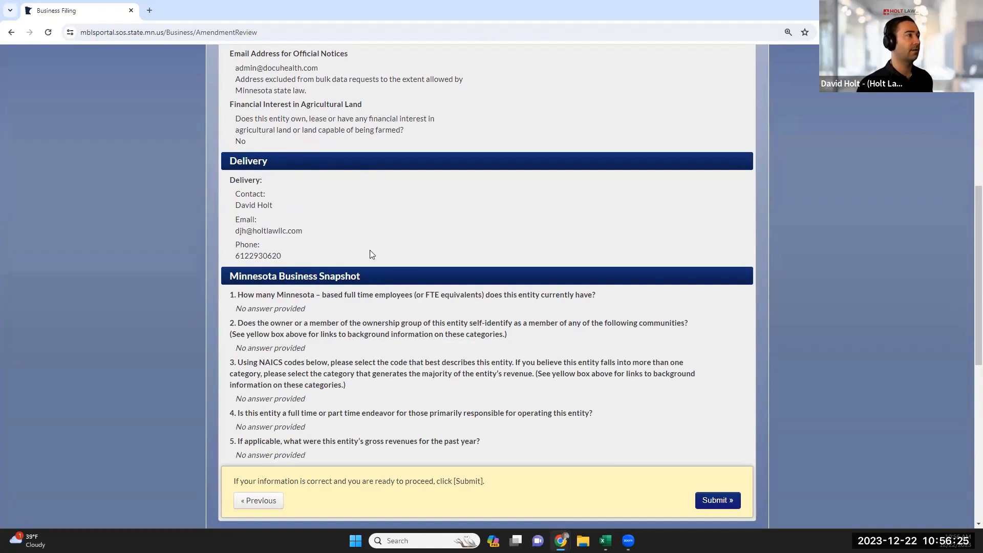
scroll(389, 266, down, 1)
scroll(414, 287, down, 4)
click(717, 295)
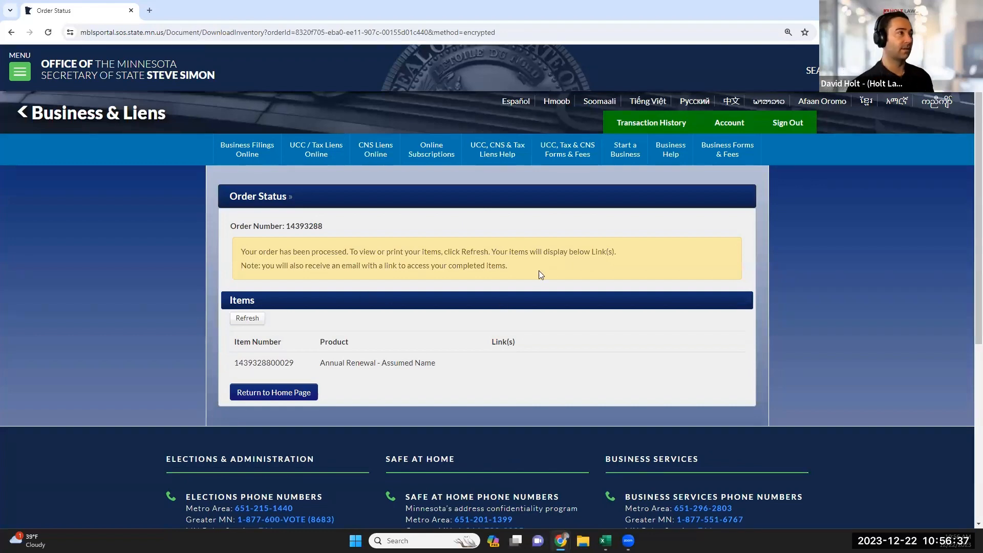
Refresh the Order Status page so the Filing, Federal Beneficial Ownership and Receipt links appear.
drag(538, 271, 217, 246)
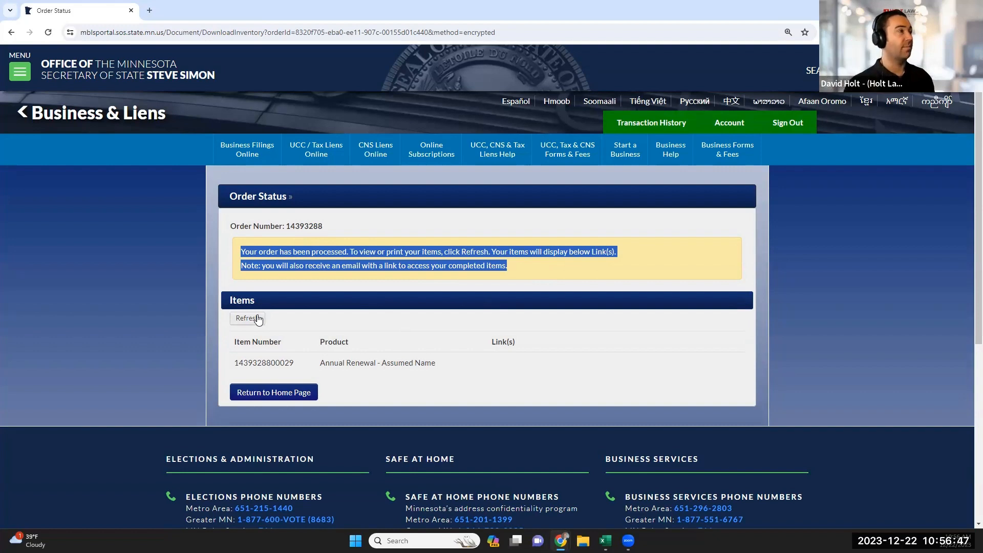
click(248, 319)
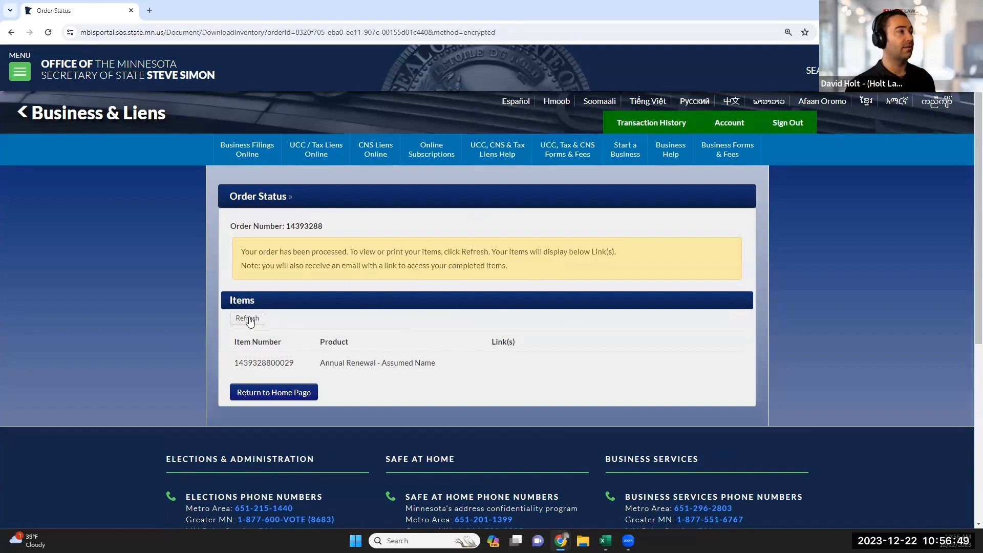
click(248, 319)
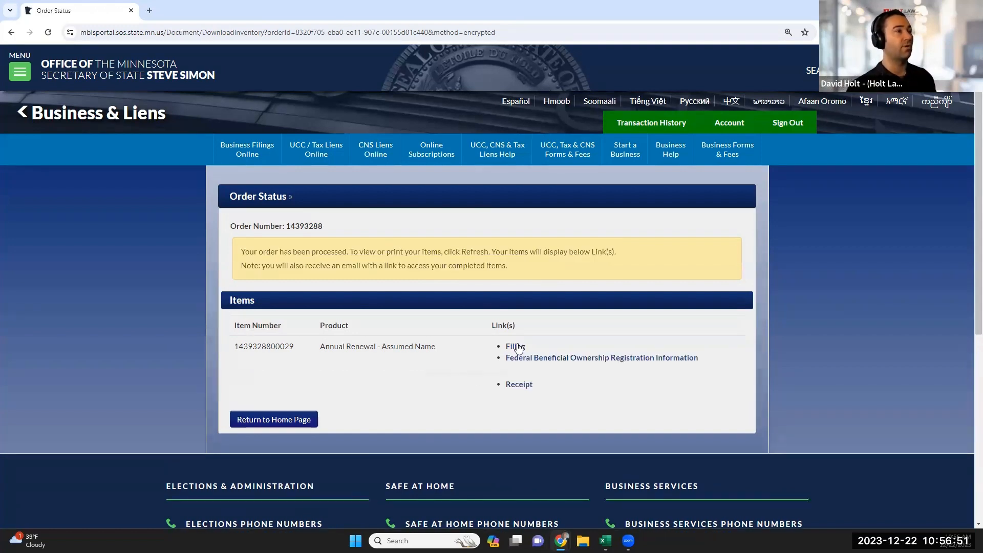